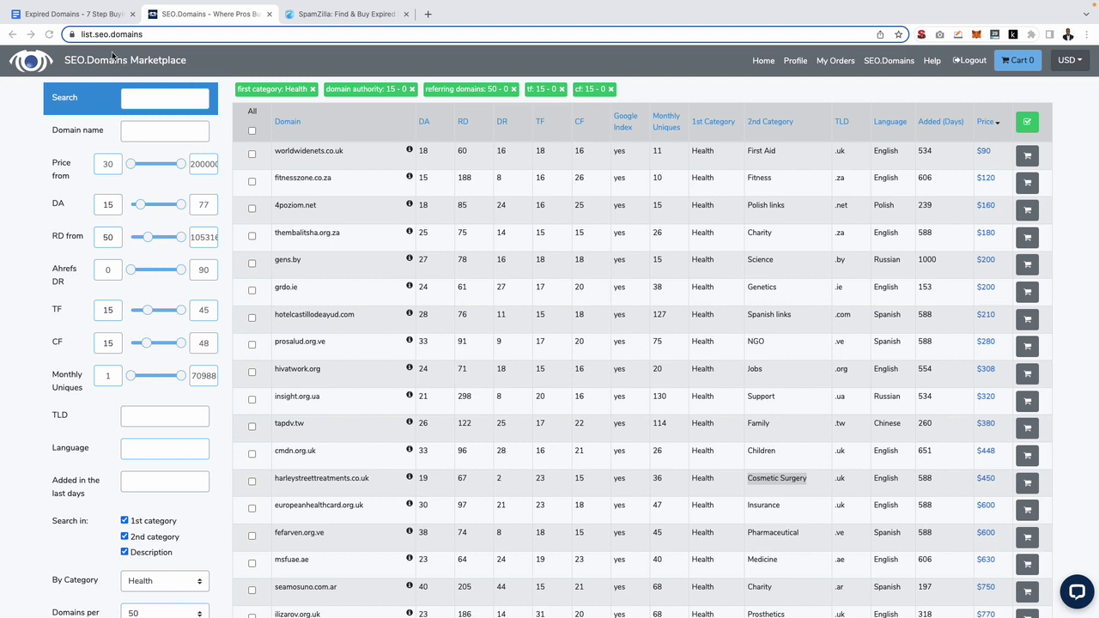
Step: Switch from the SEO.Domains marketplace to SpamZilla and review the features of its Free and Standard pricing plans
click(97, 35)
double_click(97, 34)
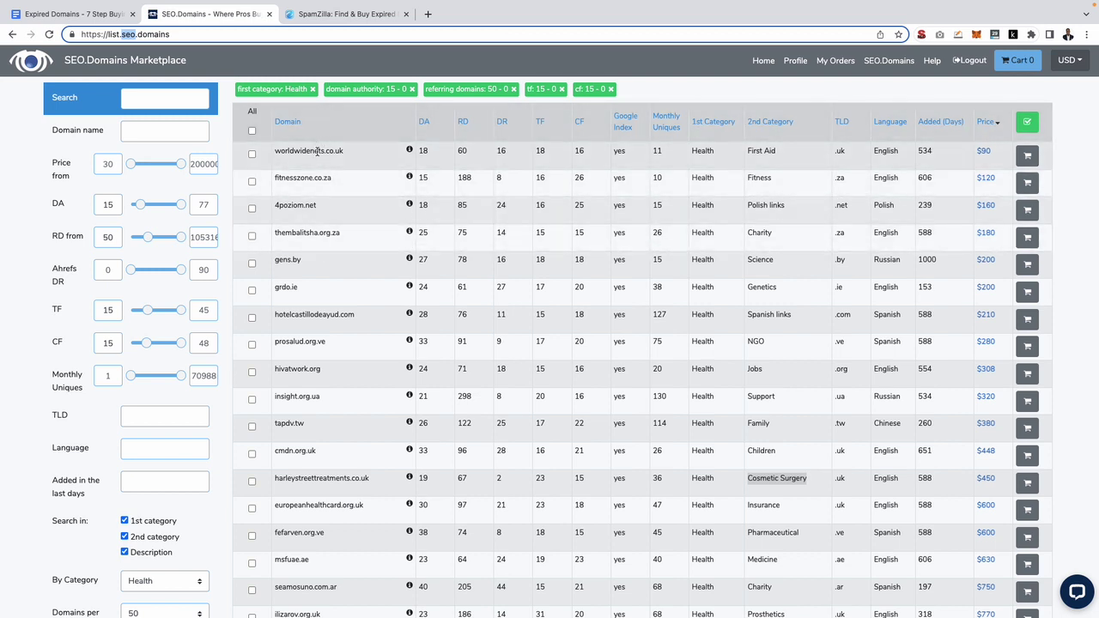
click(337, 15)
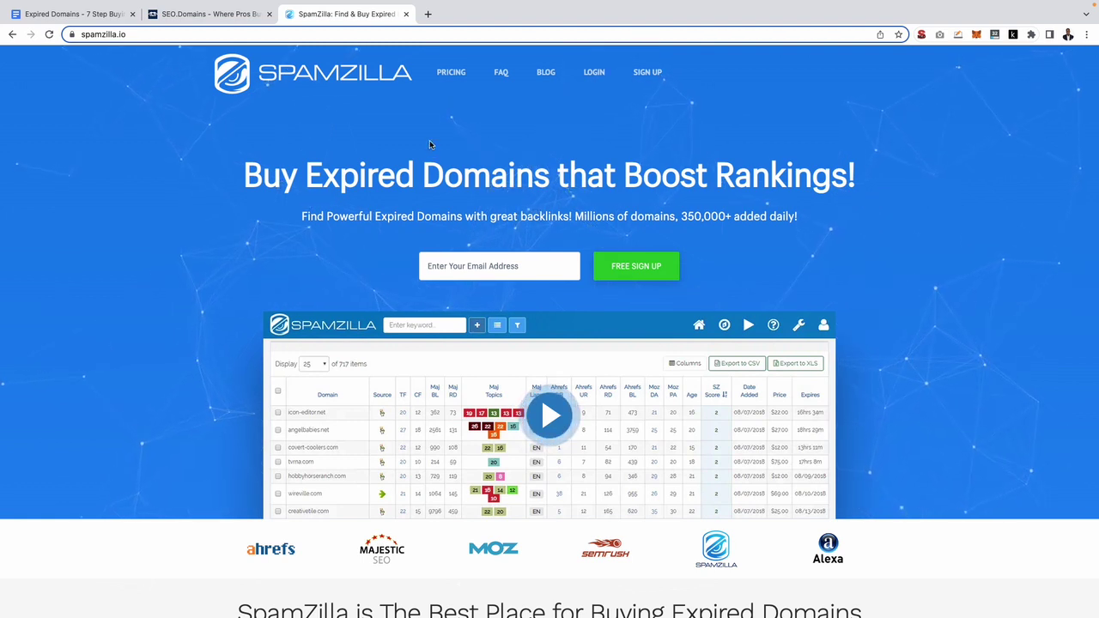
click(450, 75)
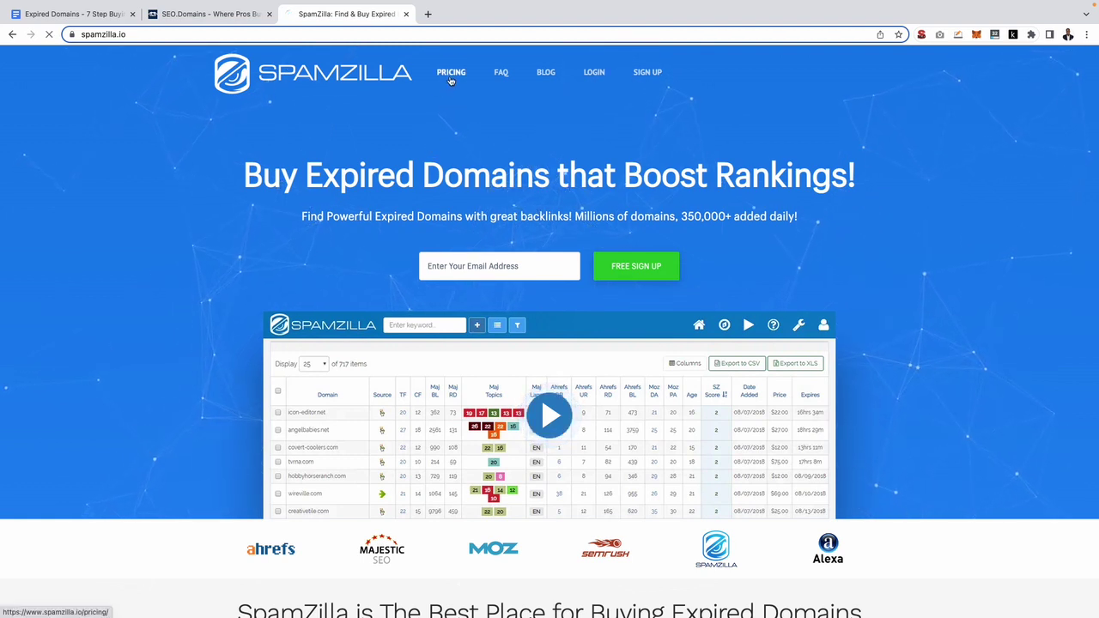
scroll(544, 278, down, 2)
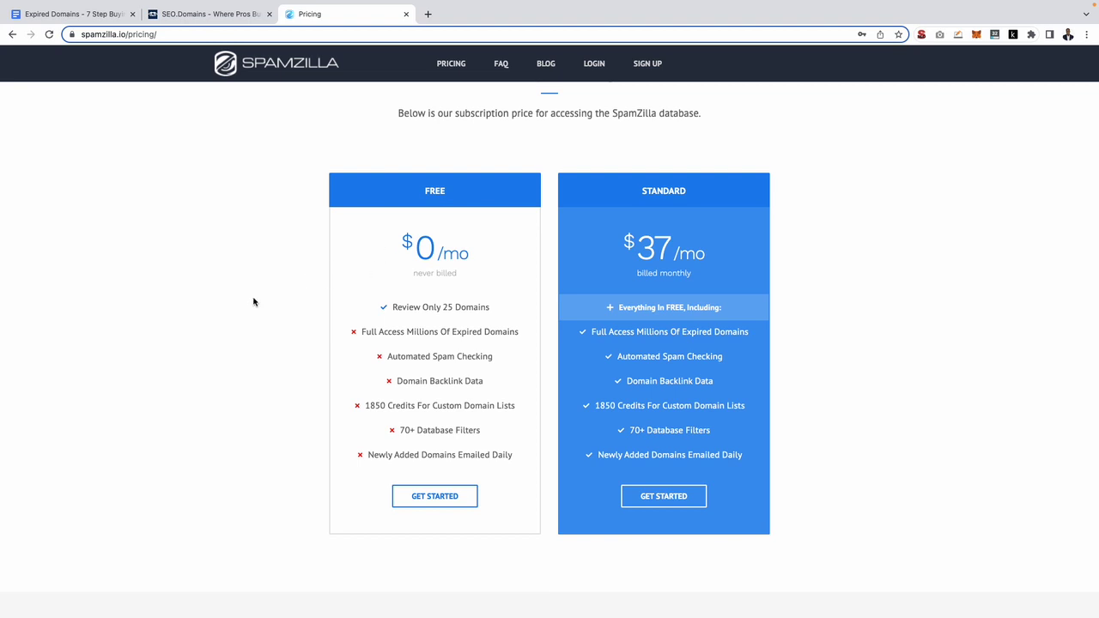
triple_click(380, 330)
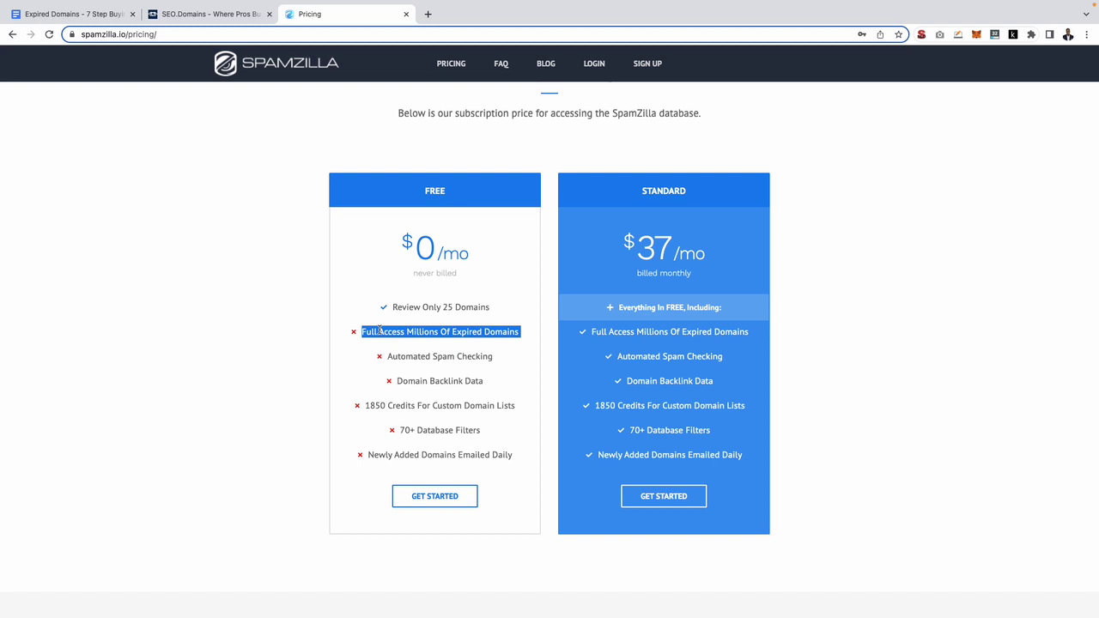
Step: Log in to SpamZilla with the saved credentials and compare its expired domain list with the SEO.Domains marketplace
click(592, 65)
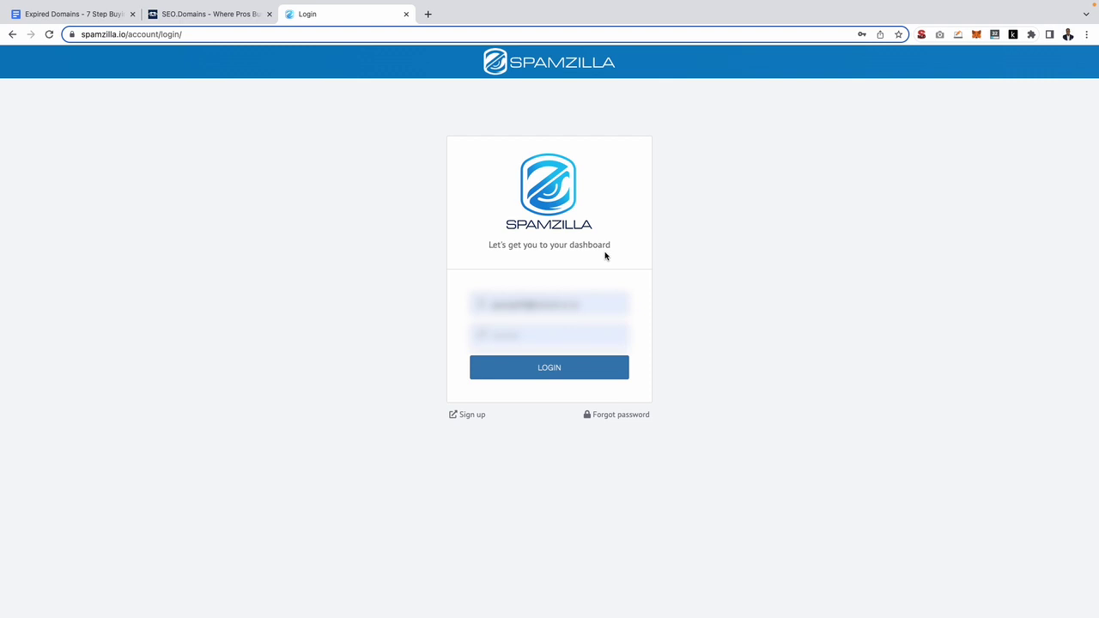
click(590, 367)
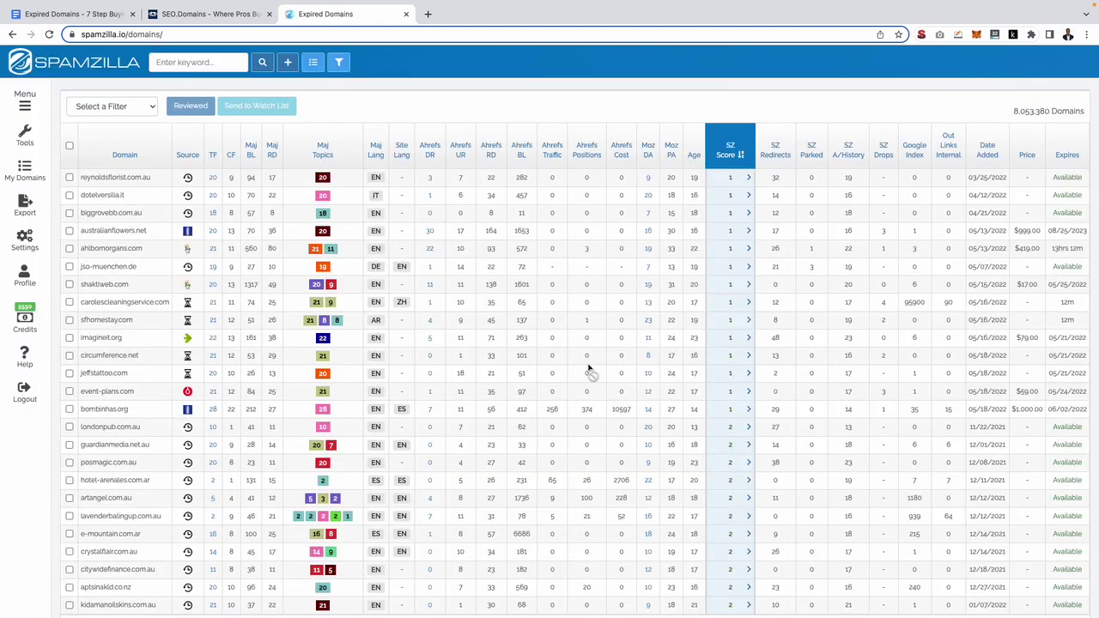
click(188, 15)
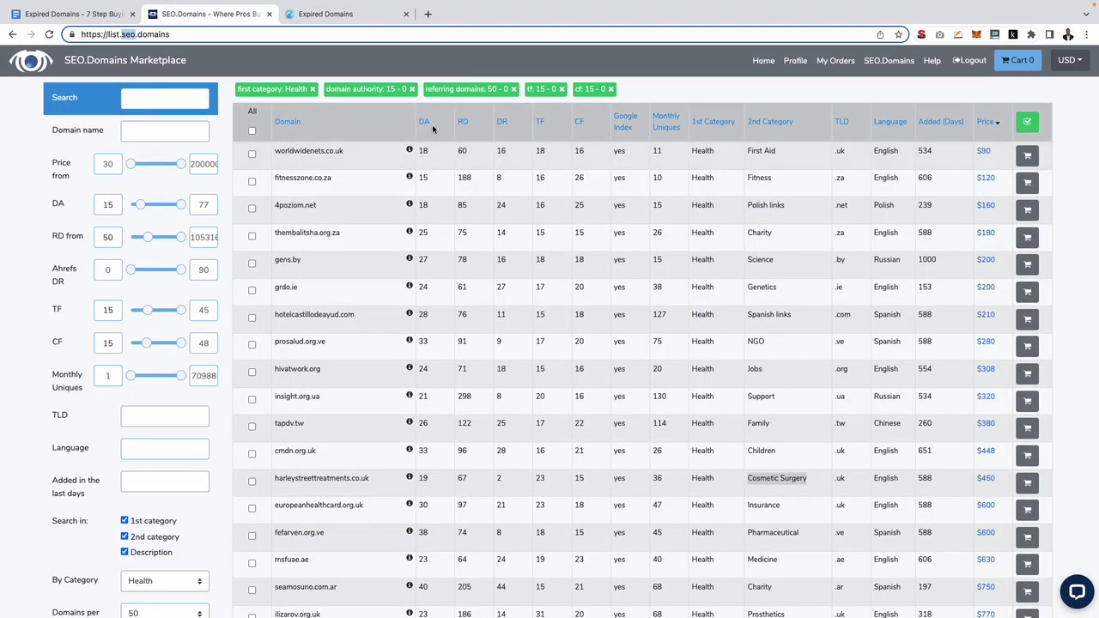
click(328, 16)
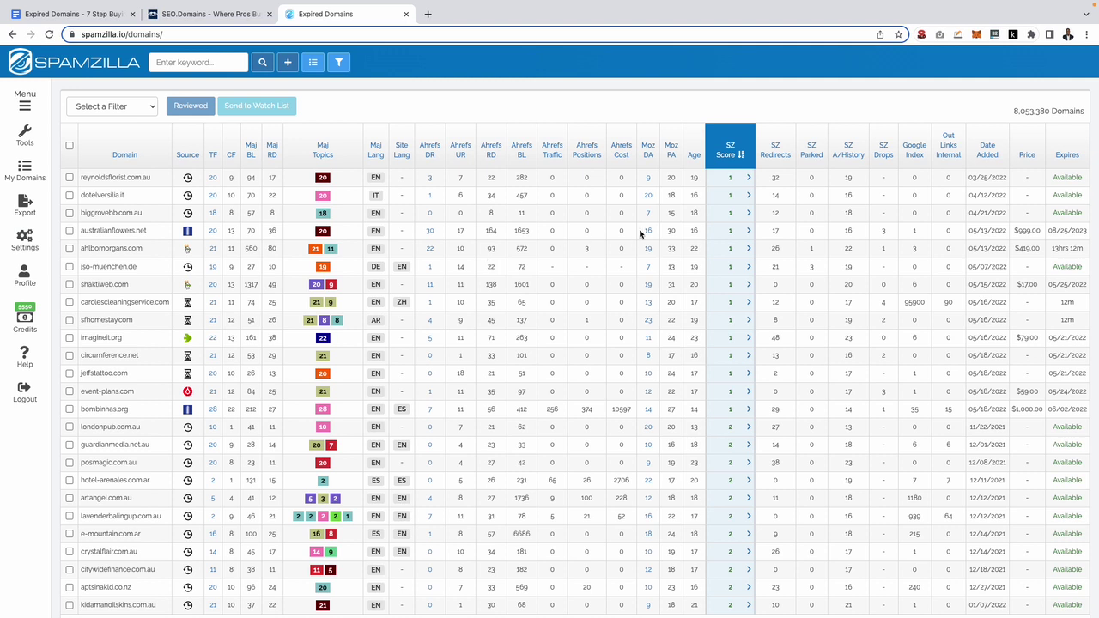
Step: Open the GoDaddy auction listing for ahlbornorgans.com from its source link and accept the site's cookies
double_click(104, 249)
mouse_move(1063, 251)
click(188, 252)
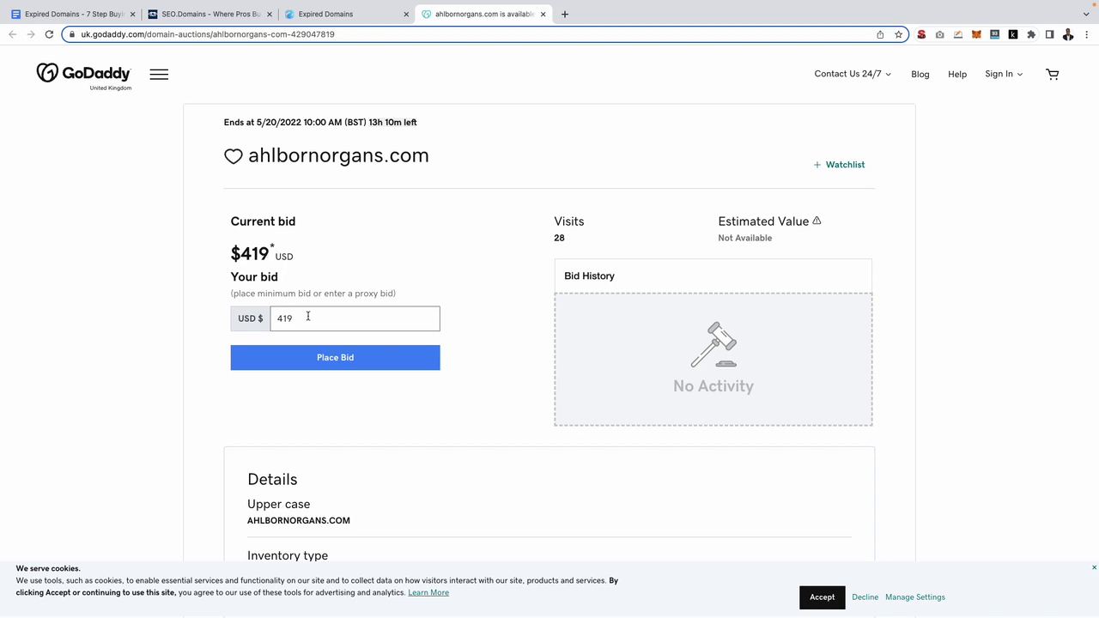
click(820, 596)
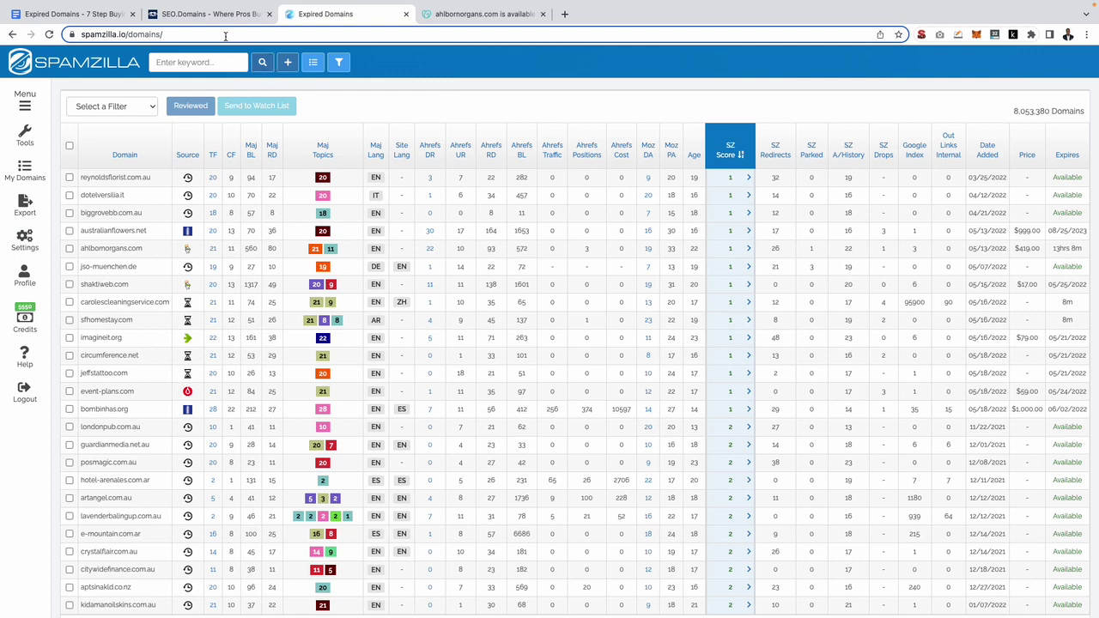
Step: Look up prosalud.org.ve from the SEO.Domains list in the Wayback Machine and open its 23 January 2022 snapshot
click(212, 15)
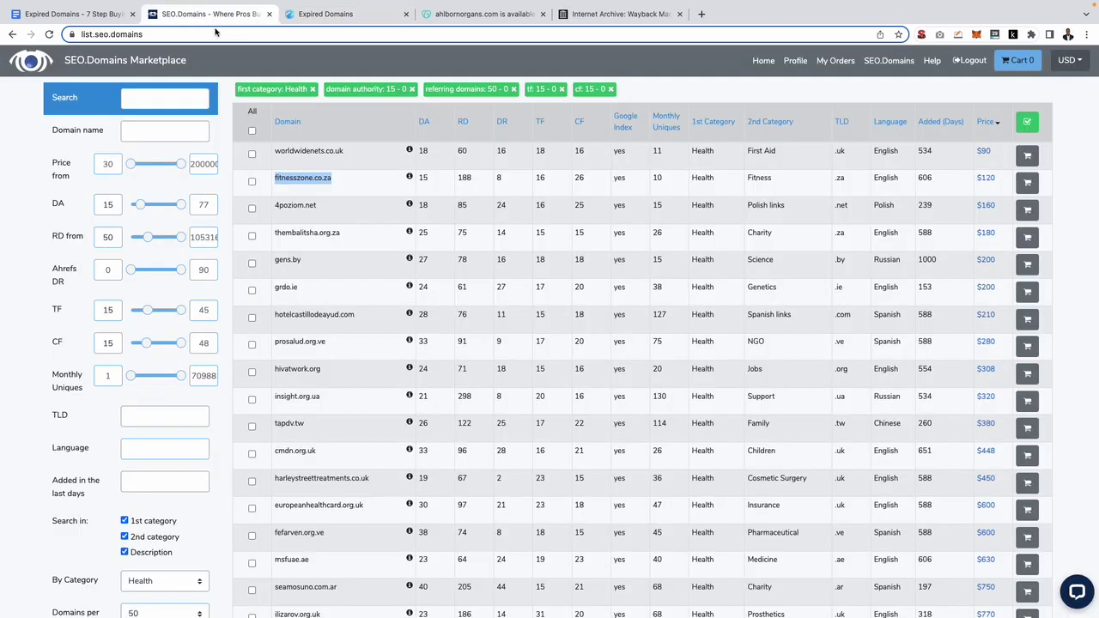
double_click(298, 340)
key(ctrl+c)
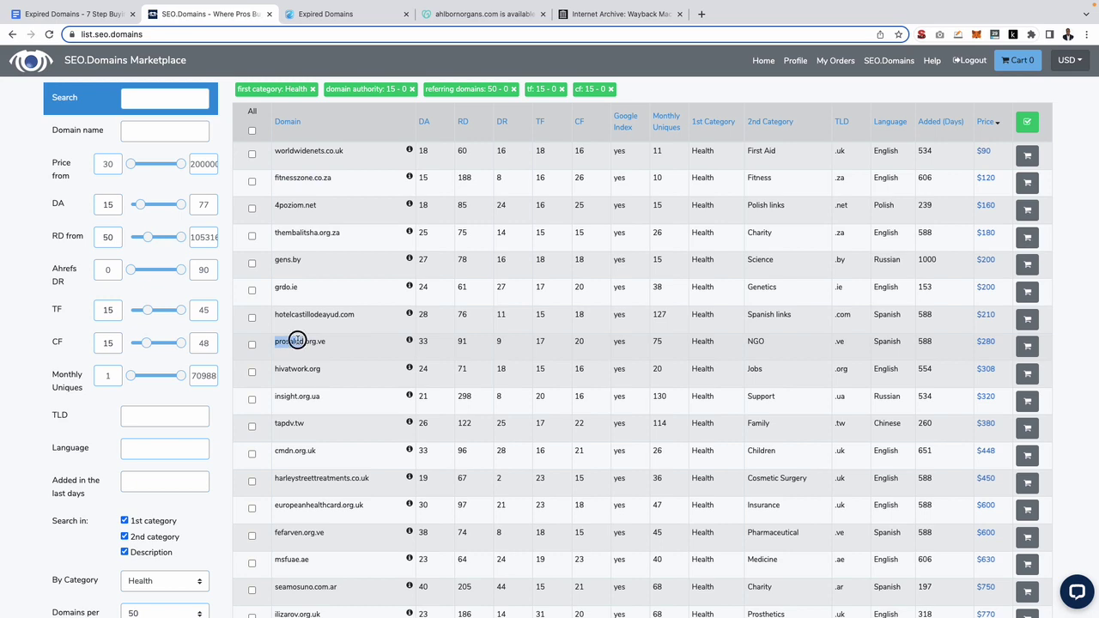
click(616, 14)
click(515, 140)
key(ctrl+v)
click(737, 143)
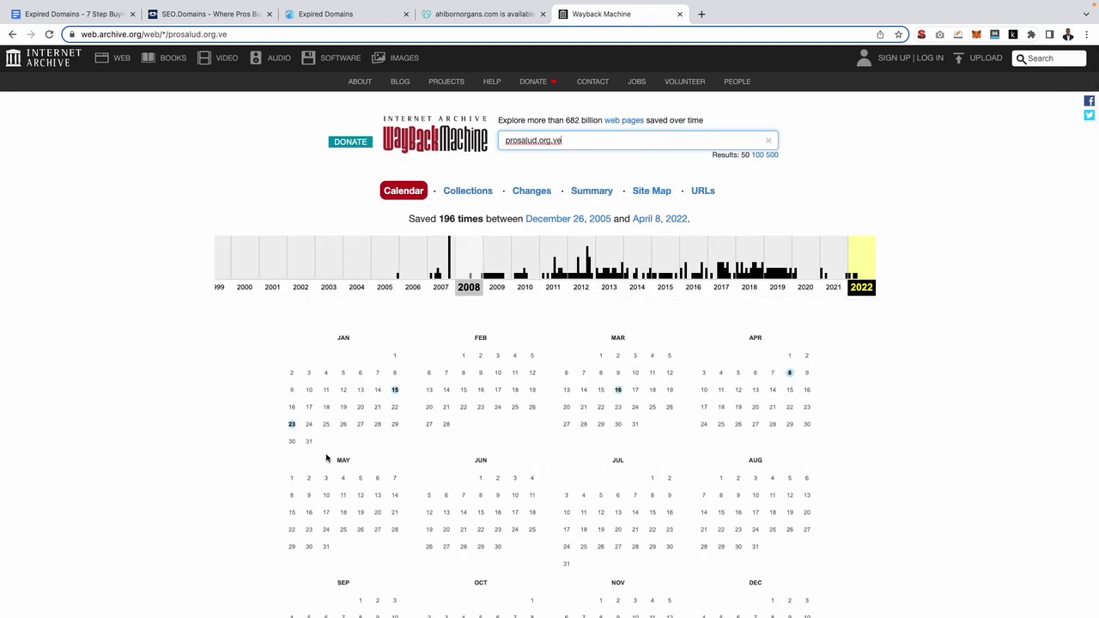
click(292, 425)
click(313, 471)
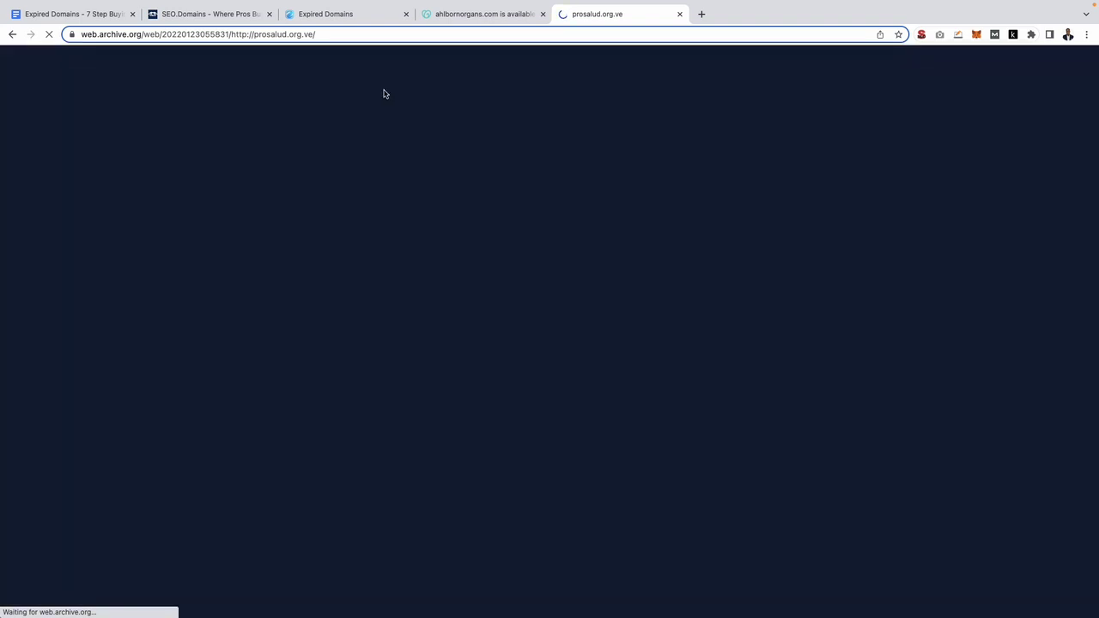
Step: Select jeffstattoo.com in SpamZilla's domain list, expand its details and preview the archived homepage screenshots from different years
click(363, 16)
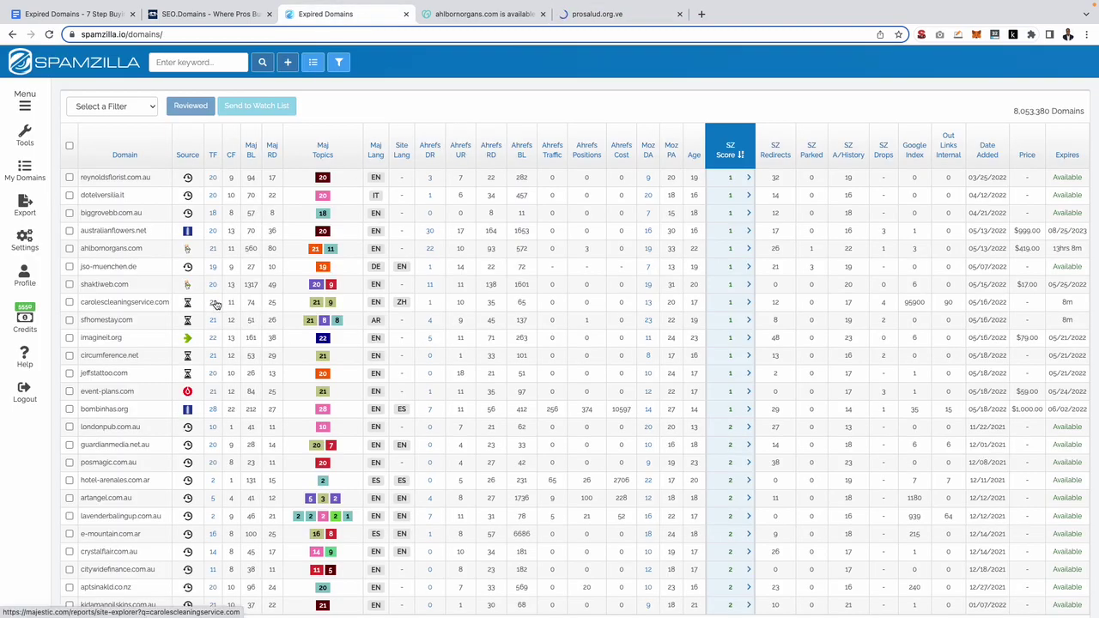
click(69, 373)
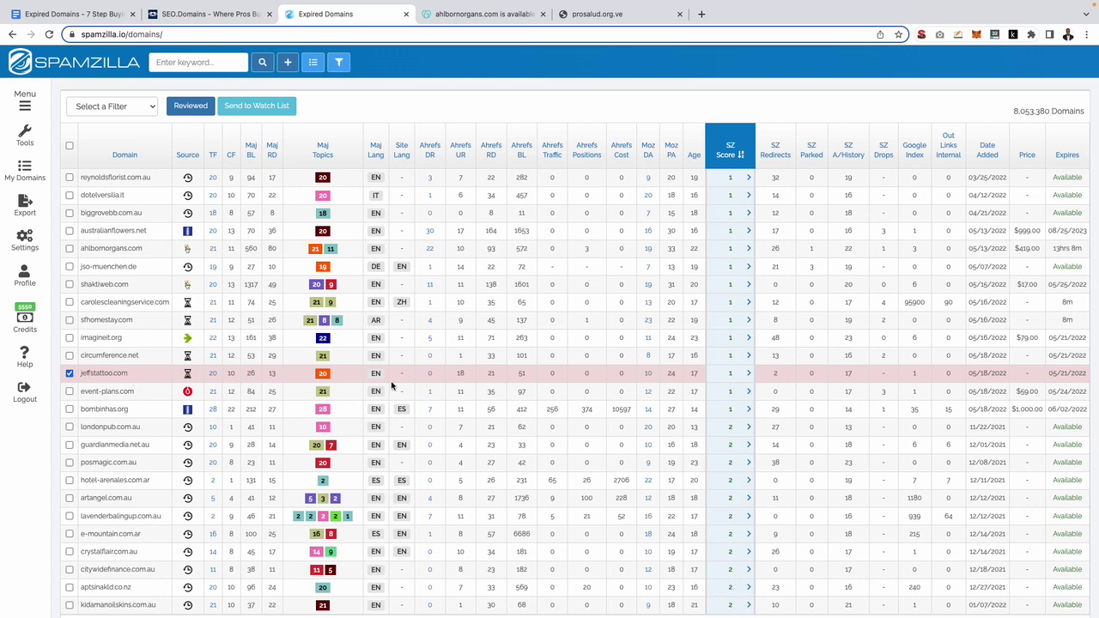
click(749, 377)
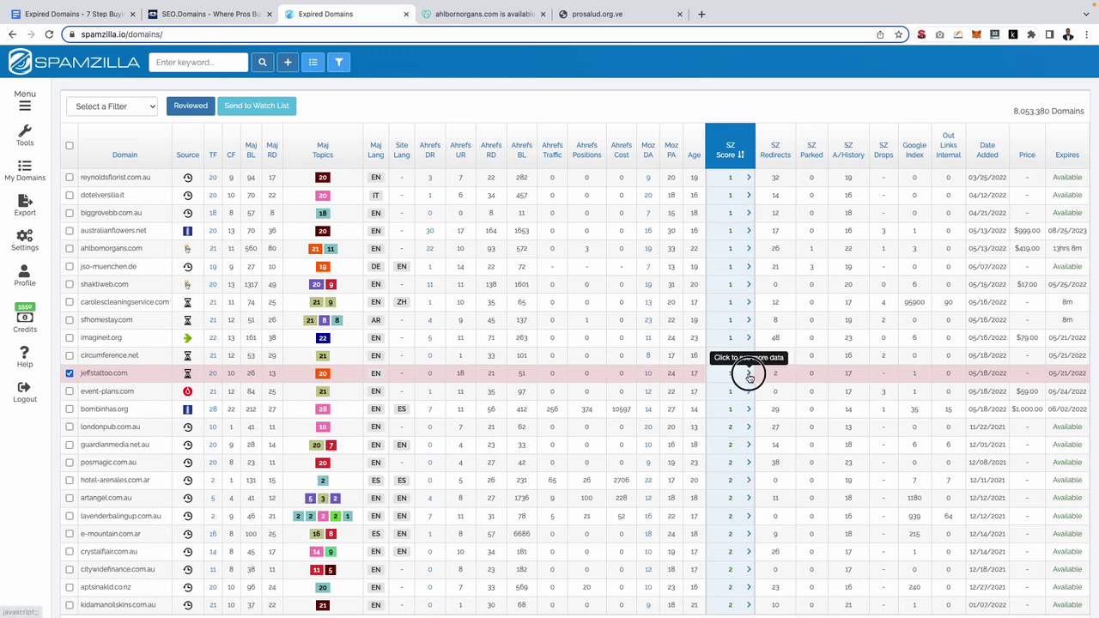
scroll(467, 391, down, 2)
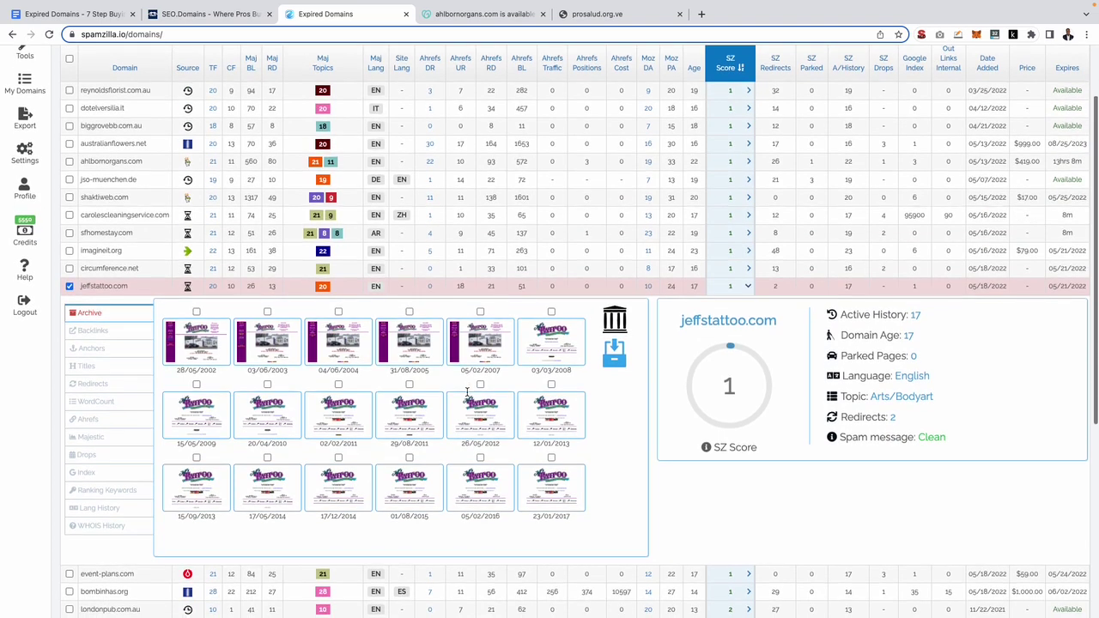
mouse_move(218, 354)
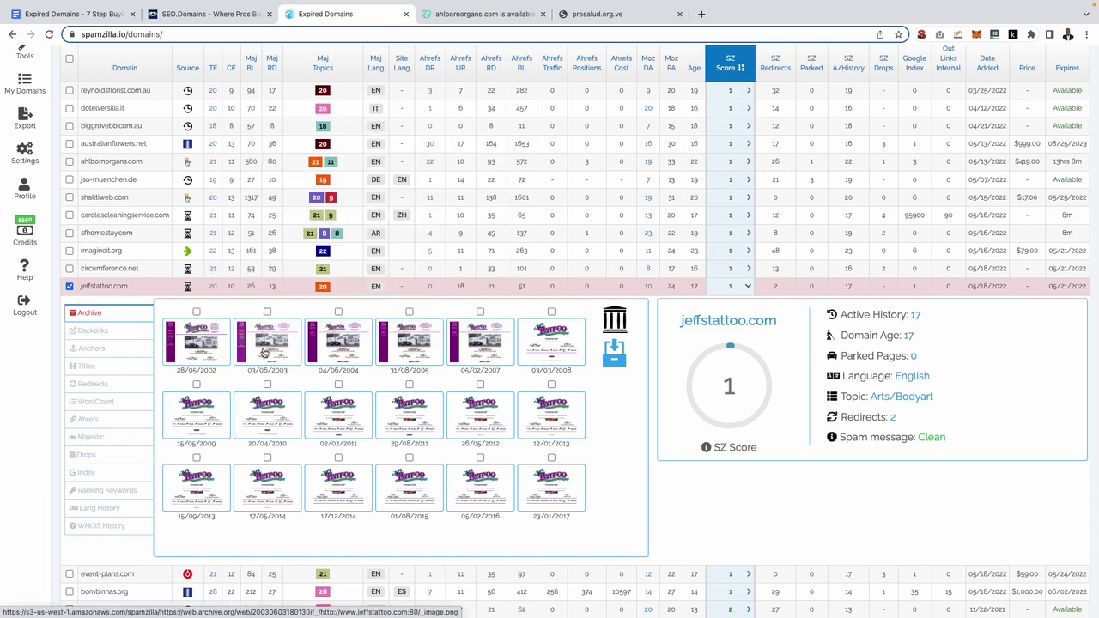
mouse_move(415, 354)
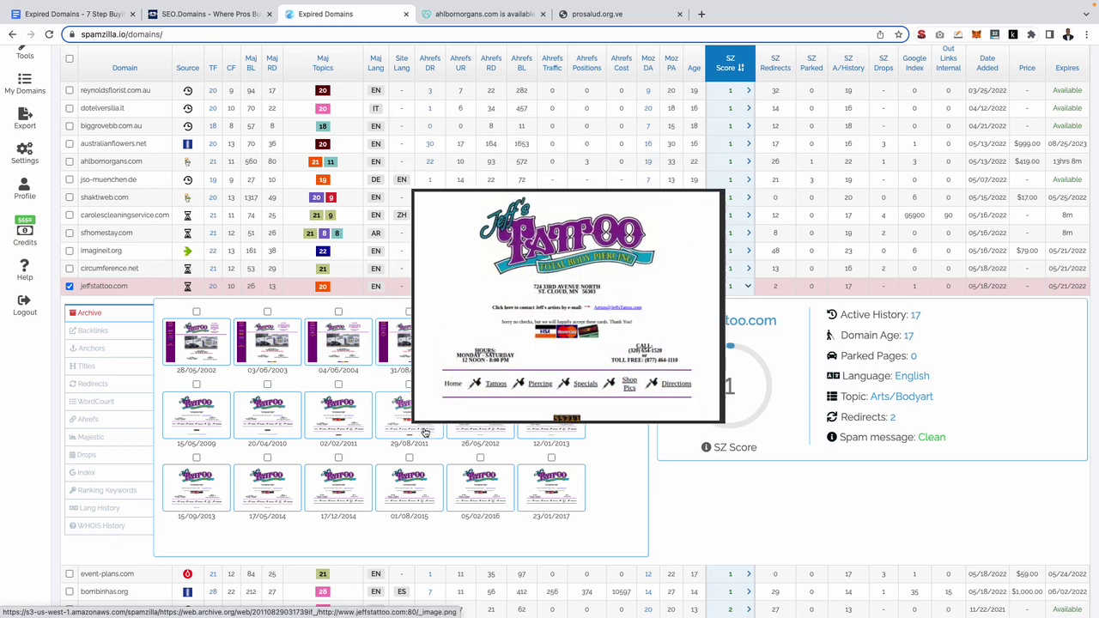
mouse_move(478, 510)
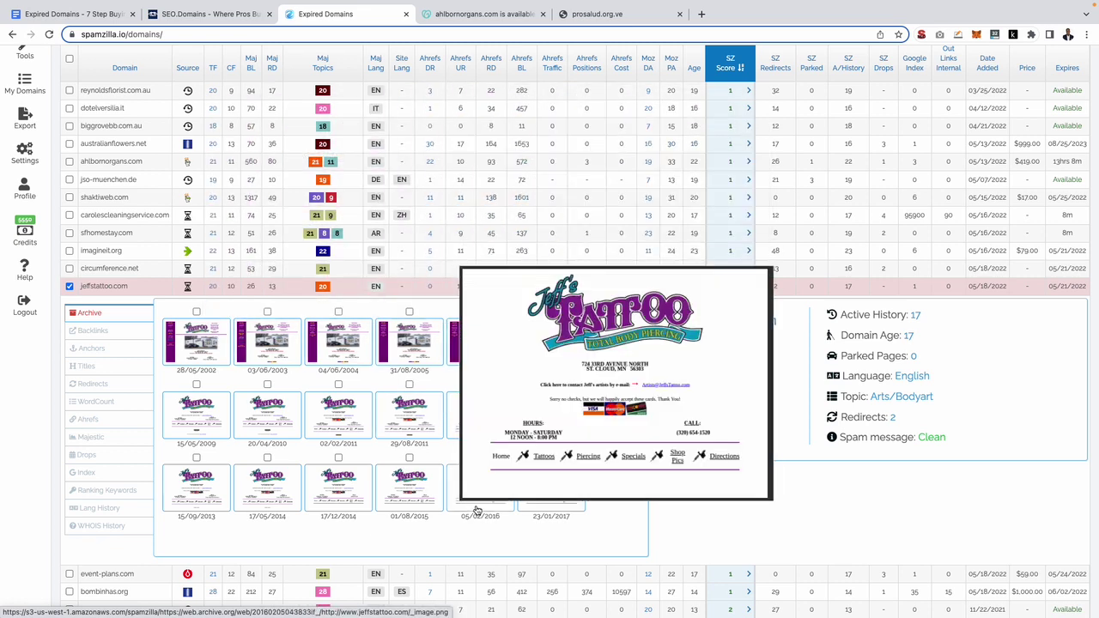
mouse_move(544, 494)
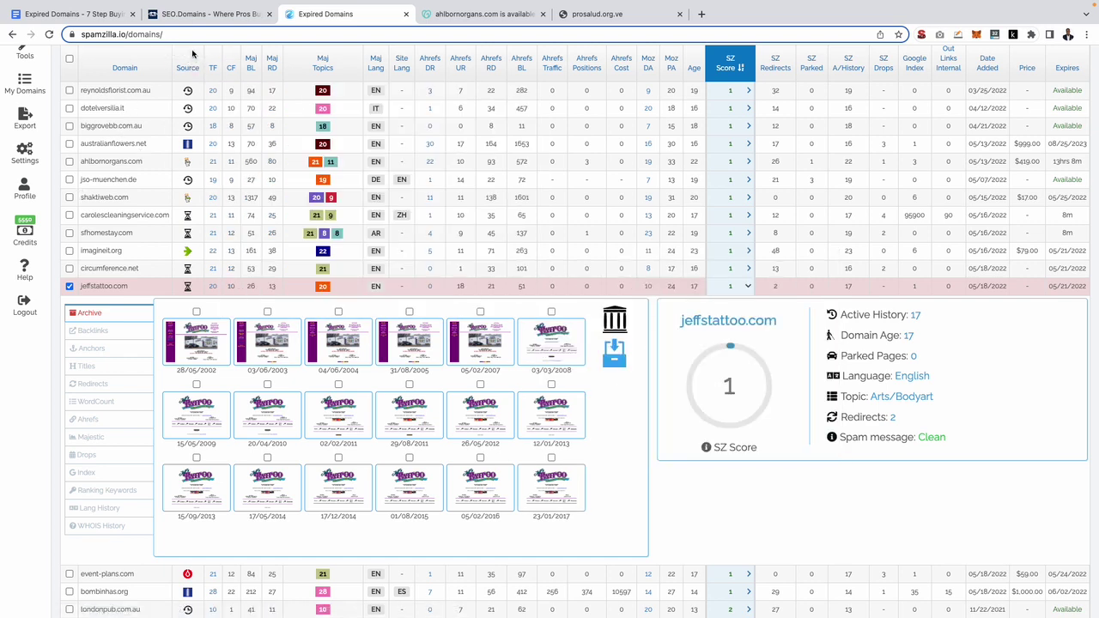
Step: Revisit the SEO.Domains marketplace list, then return to SpamZilla and collapse the jeffstattoo.com details
click(187, 16)
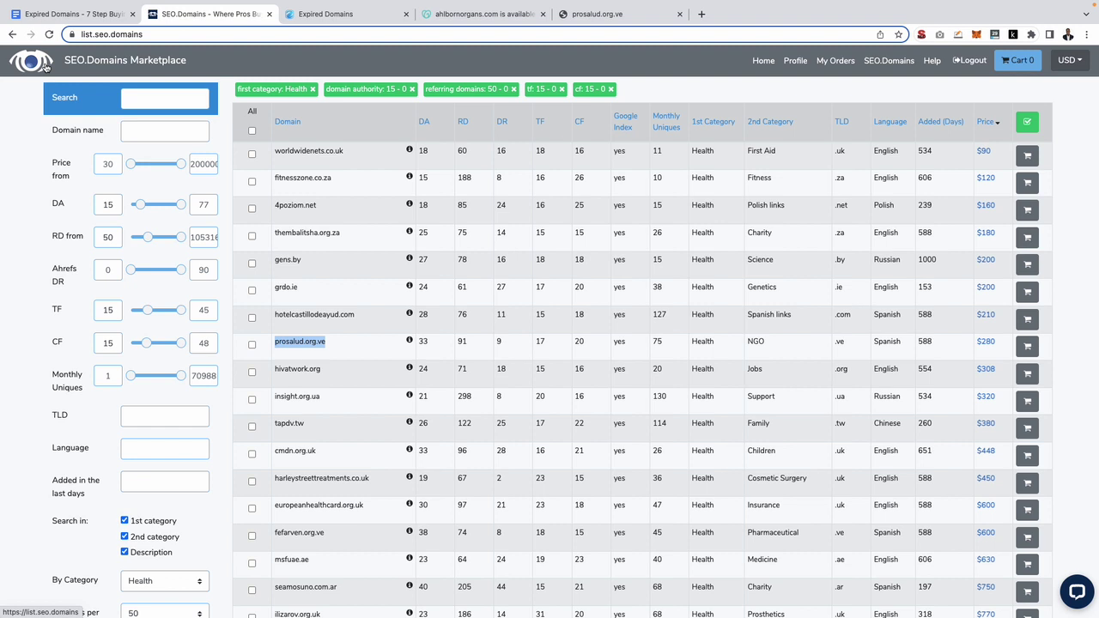
click(339, 16)
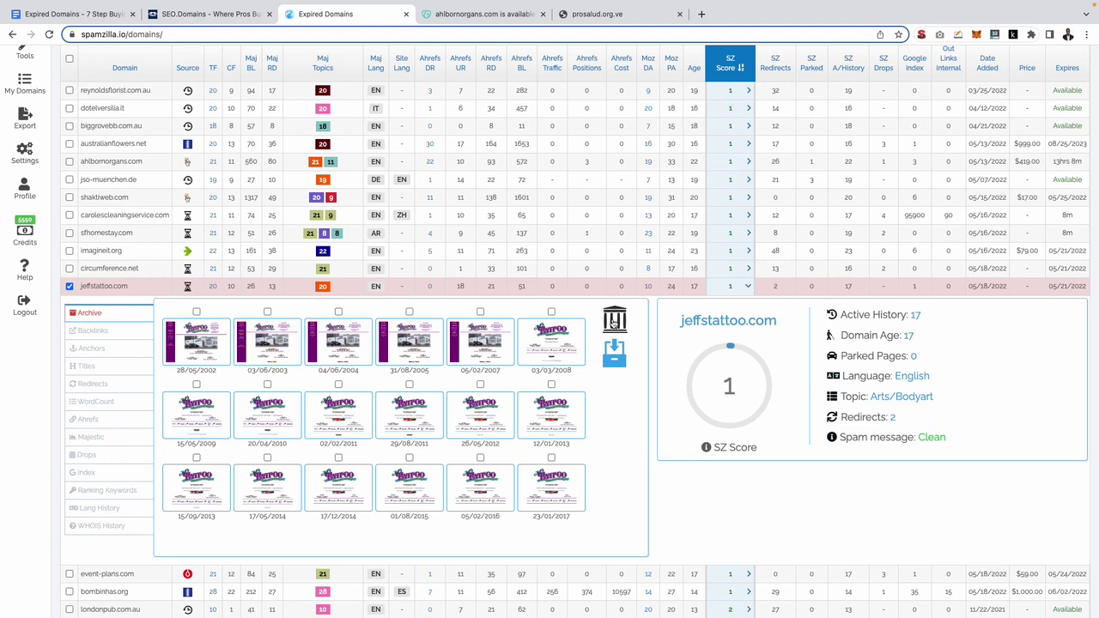
click(749, 286)
scroll(566, 348, up, 1)
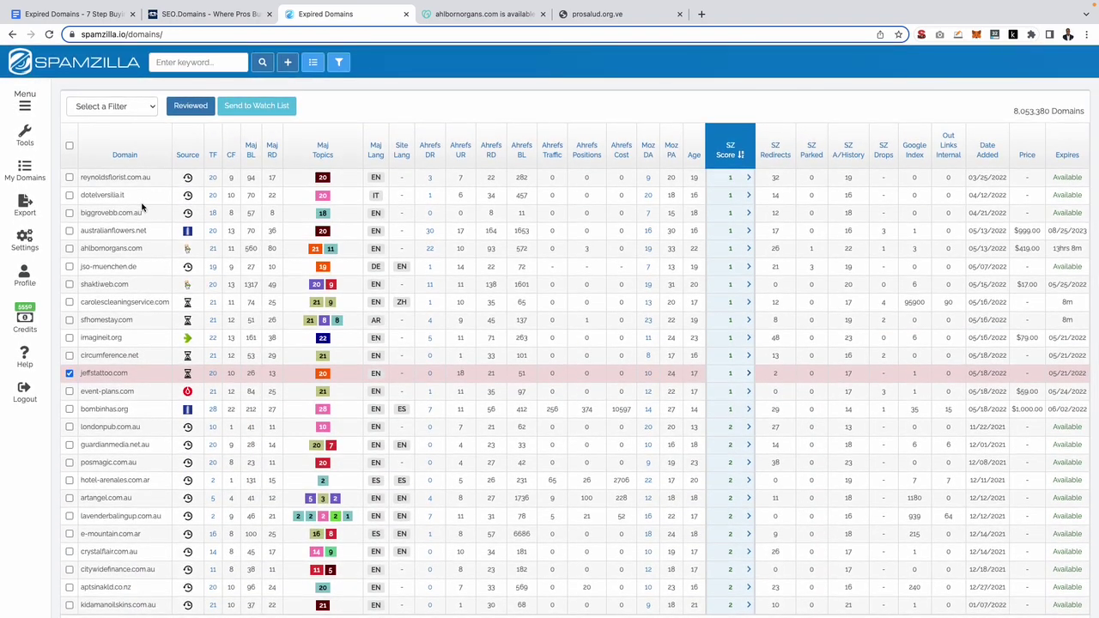
Step: Open SpamZilla's domain filters and set the minimum Majestic CF, Majestic TF and Moz DA to 15 each
click(339, 64)
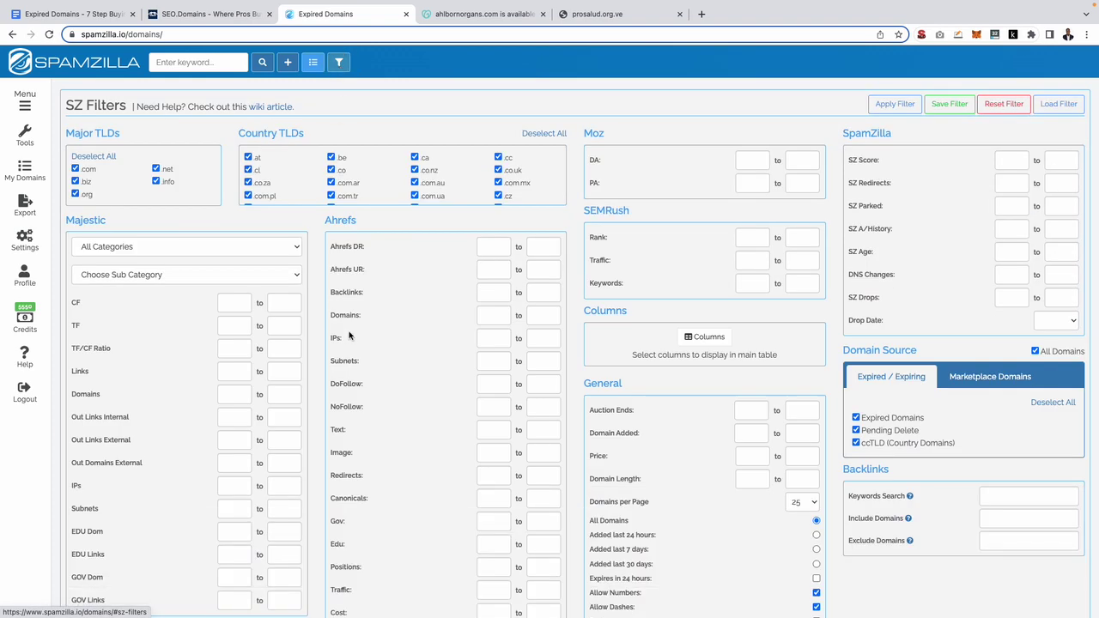
scroll(349, 327, down, 1)
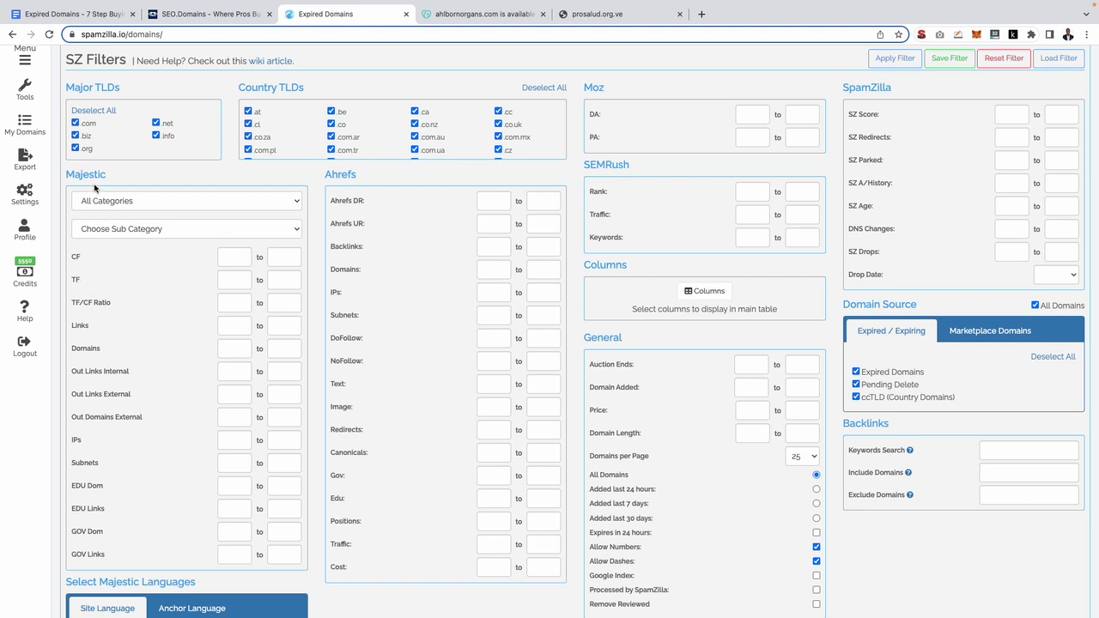
click(230, 261)
text(15)
click(227, 280)
text(15)
click(746, 113)
text(15)
Step: Set the minimum Ahrefs Domains value to 50 and apply the filter to the expired domain list
scroll(746, 114, up, 1)
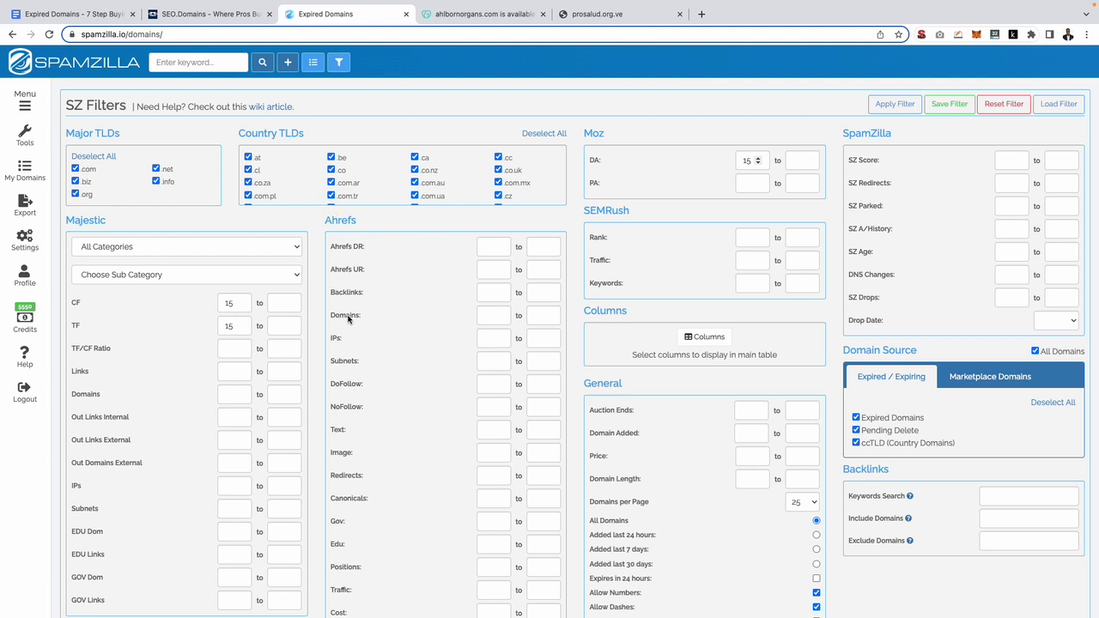
click(484, 314)
text(50)
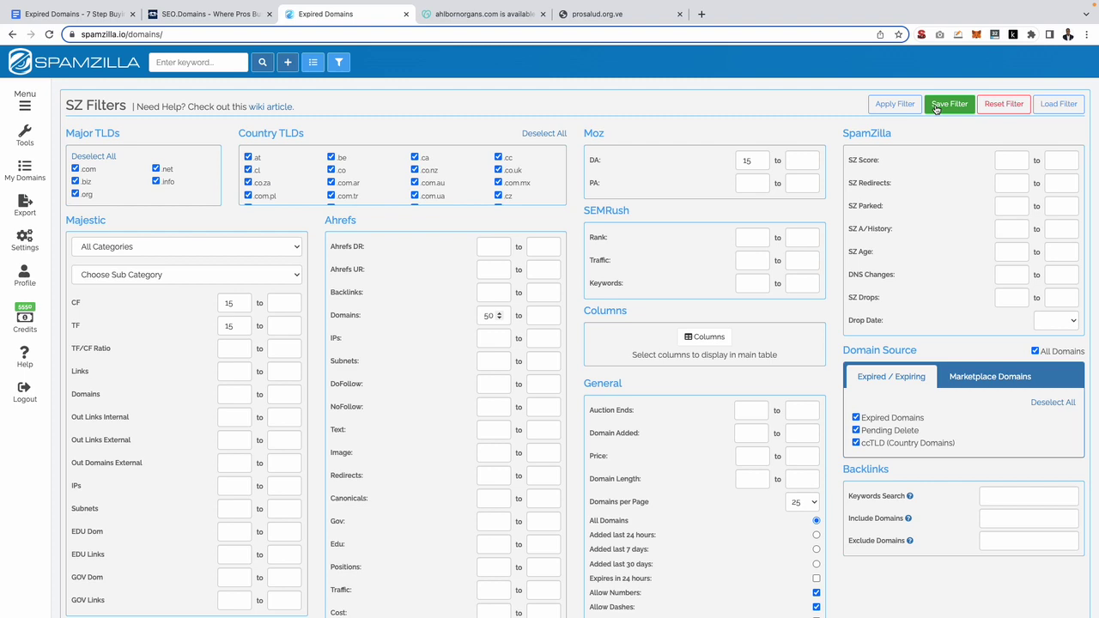
click(903, 106)
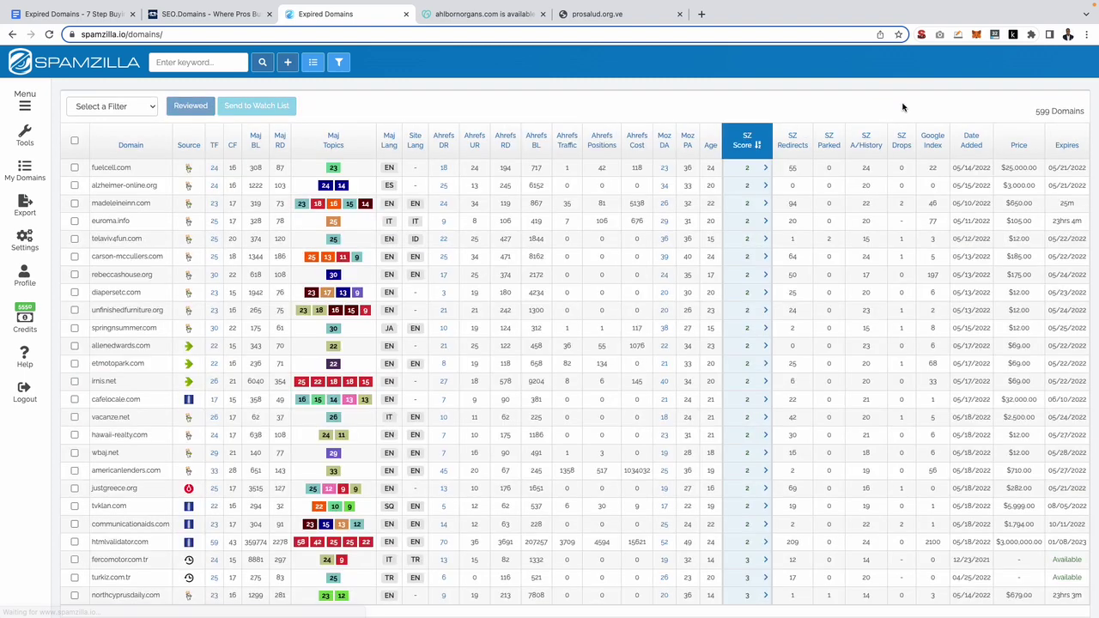